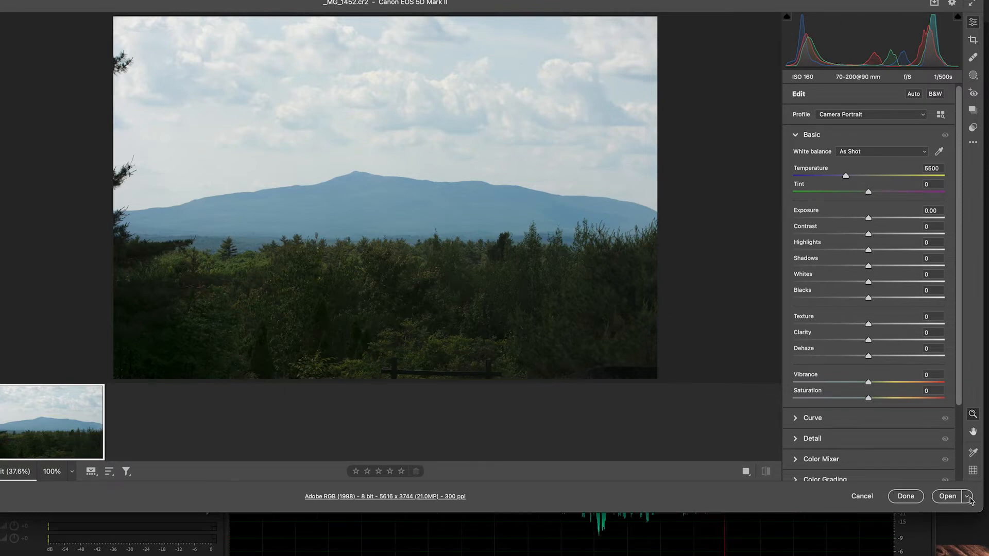
Step: Open the raw mountain photo from Camera Raw as a smart object and hide the grid overlay
click(966, 496)
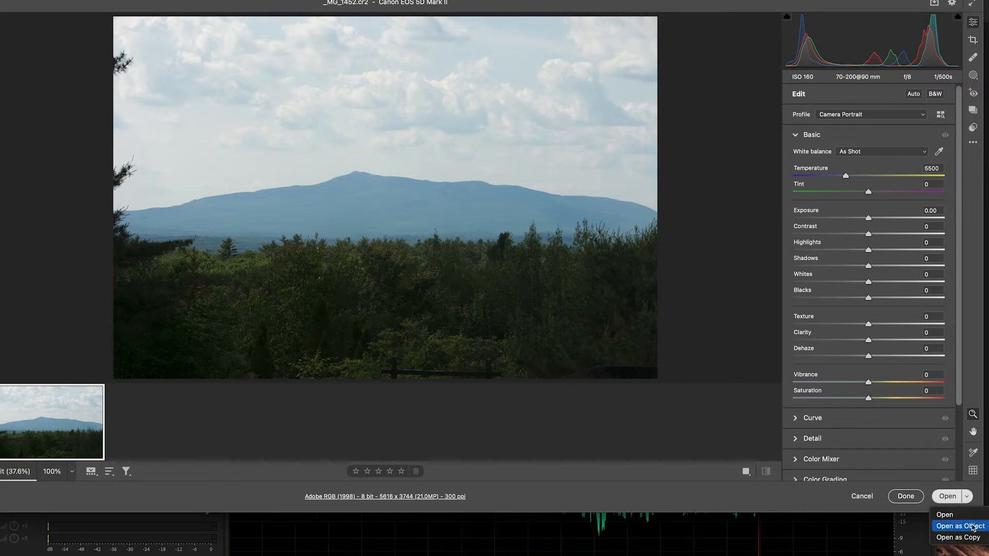
click(972, 525)
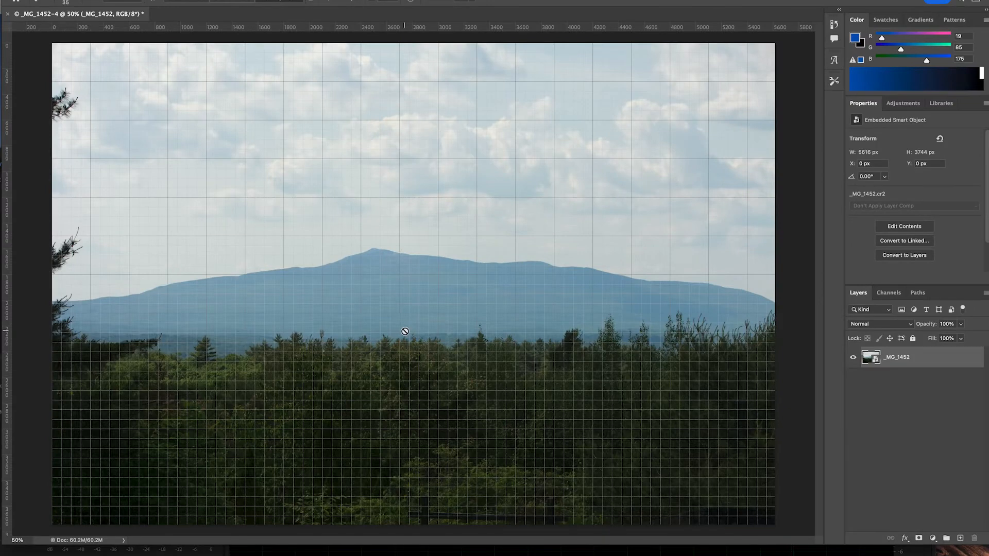
key(ctrl+apostrophe)
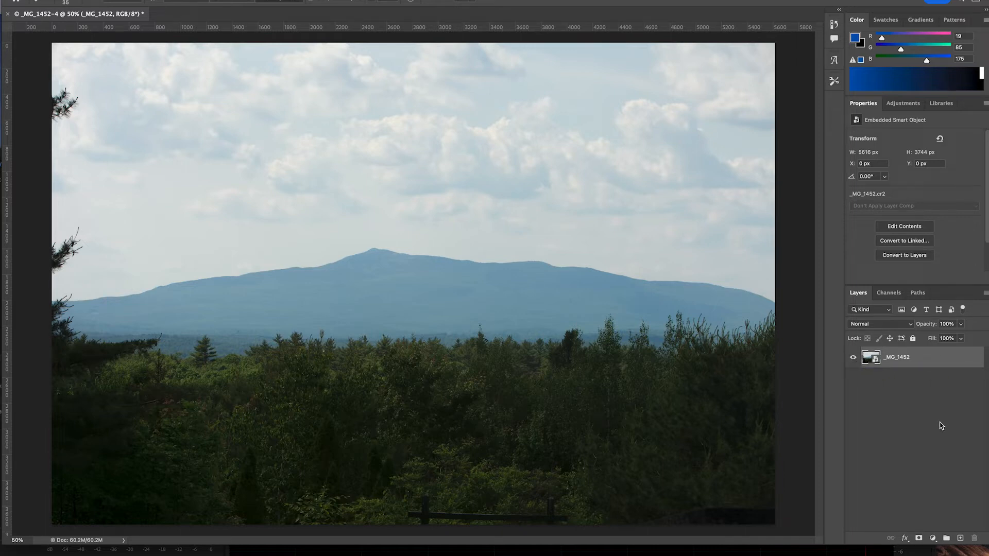
Step: Duplicate the _MG_1452 layer, select the sky, and mask the copy so it shows only the sky
key(ctrl+j)
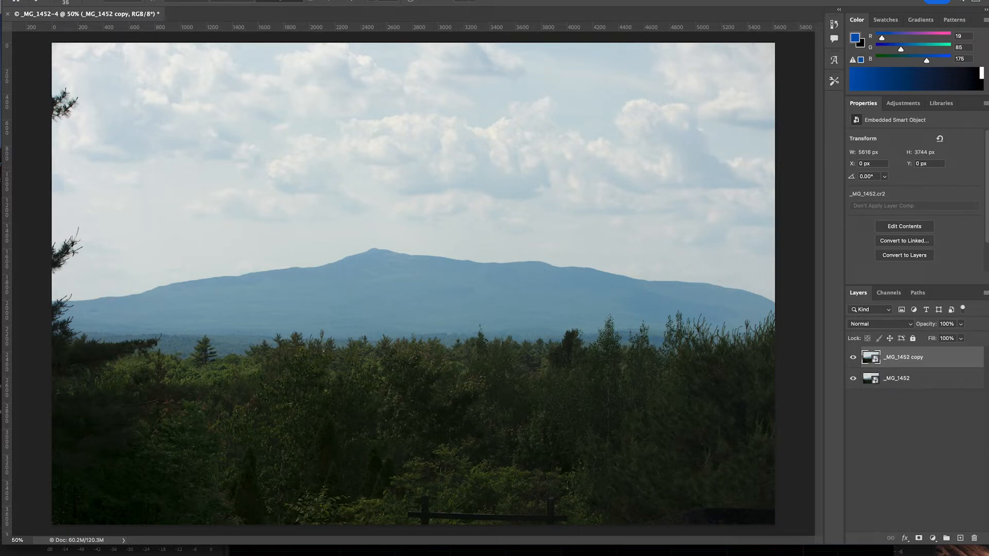
click(145, 2)
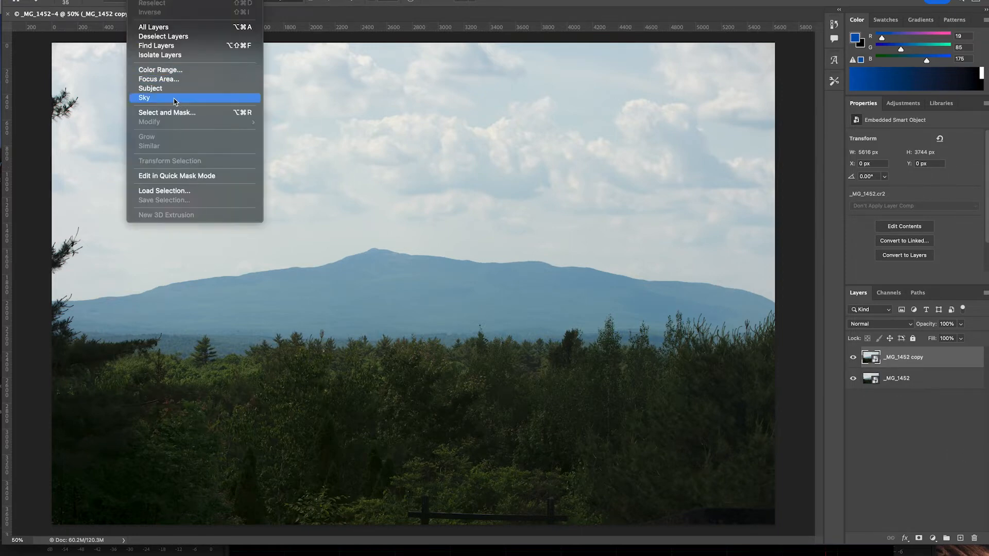
click(145, 98)
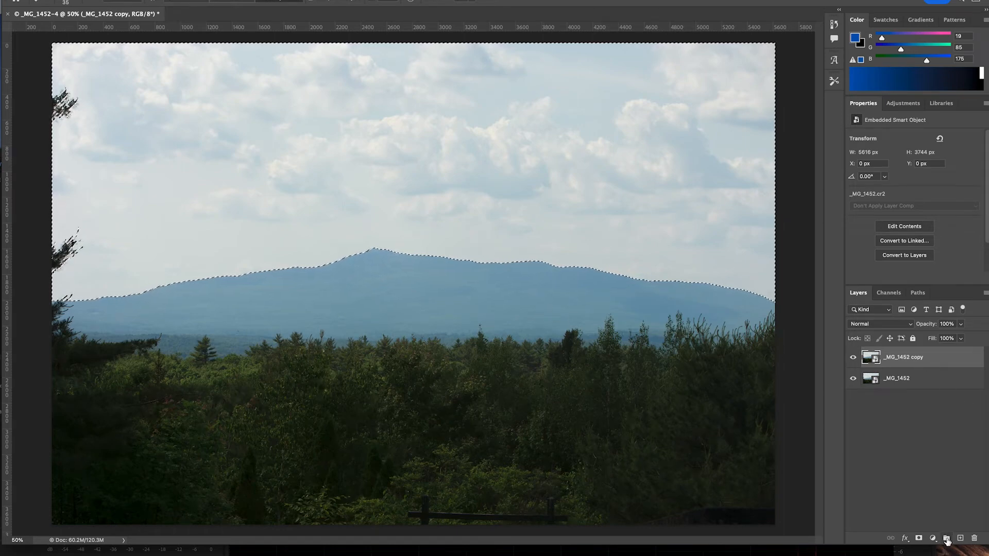
click(918, 538)
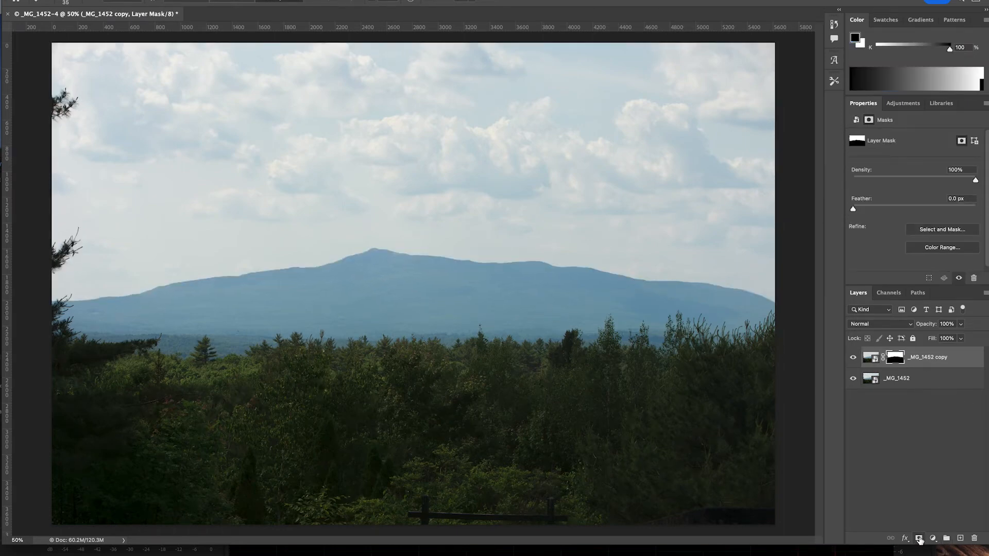
Step: Apply a Camera Raw Filter to the lower _MG_1452 layer with Dehaze +65, Temperature +25, Vibrance -53 and Clarity +18
click(920, 384)
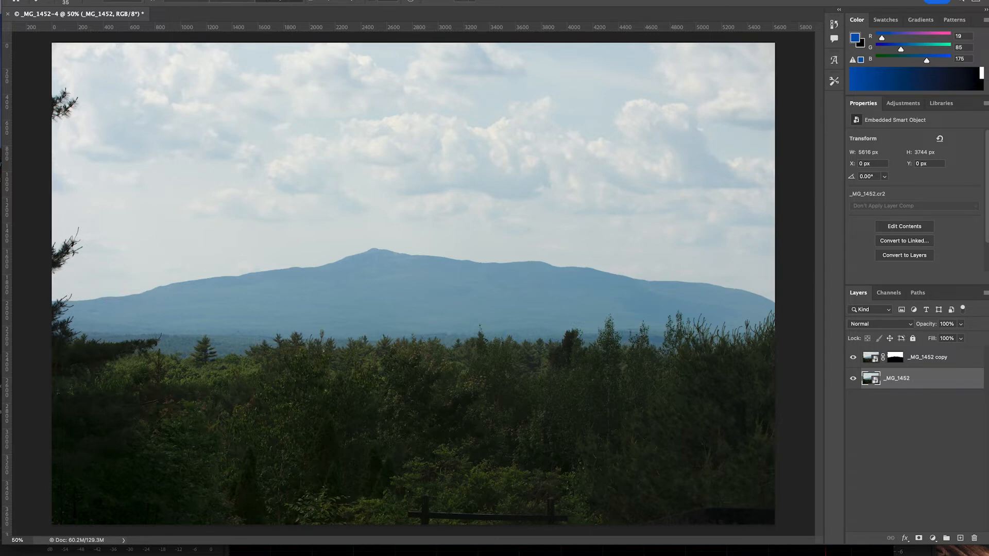
click(172, 0)
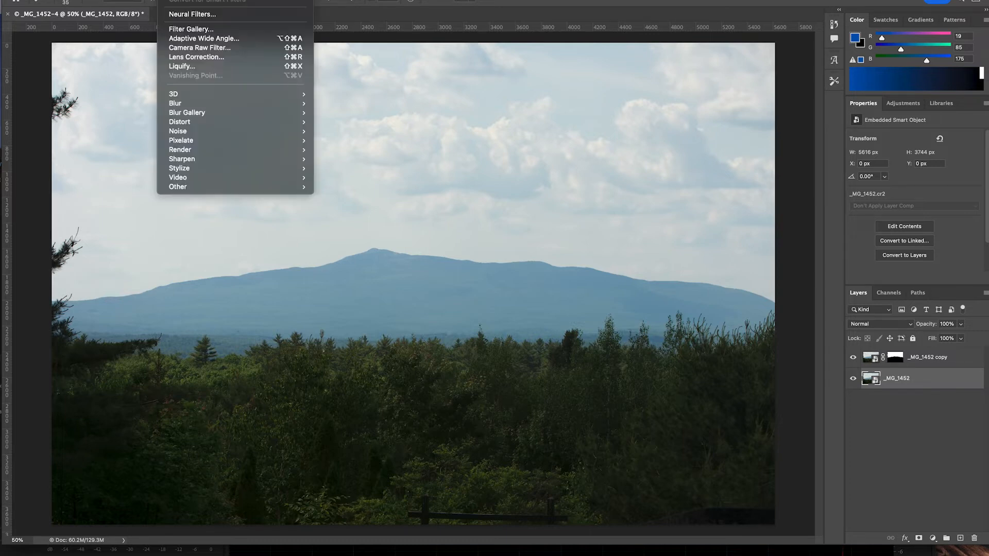
click(246, 51)
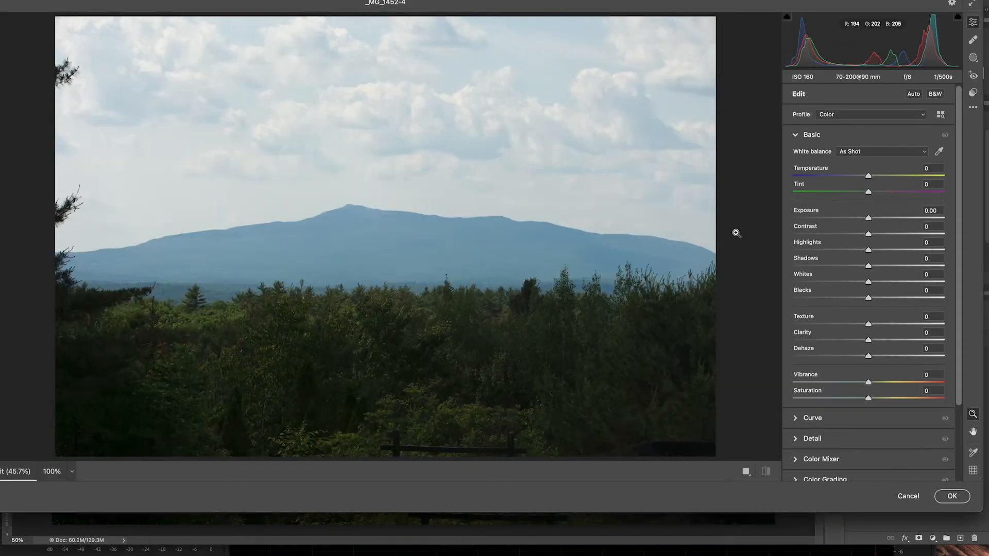
drag(868, 357, 919, 358)
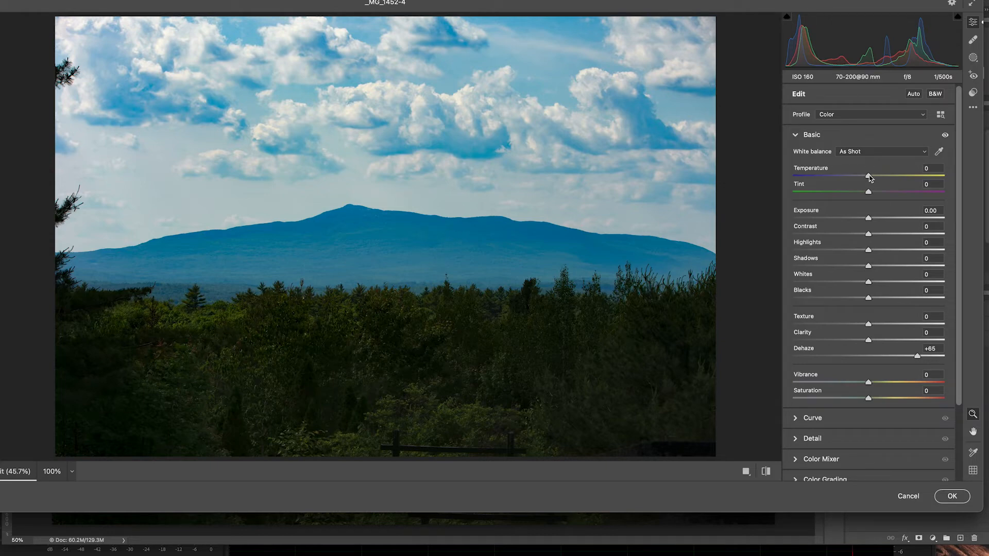
mouse_move(868, 177)
mouse_down()
mouse_move(824, 177)
mouse_move(886, 177)
mouse_up()
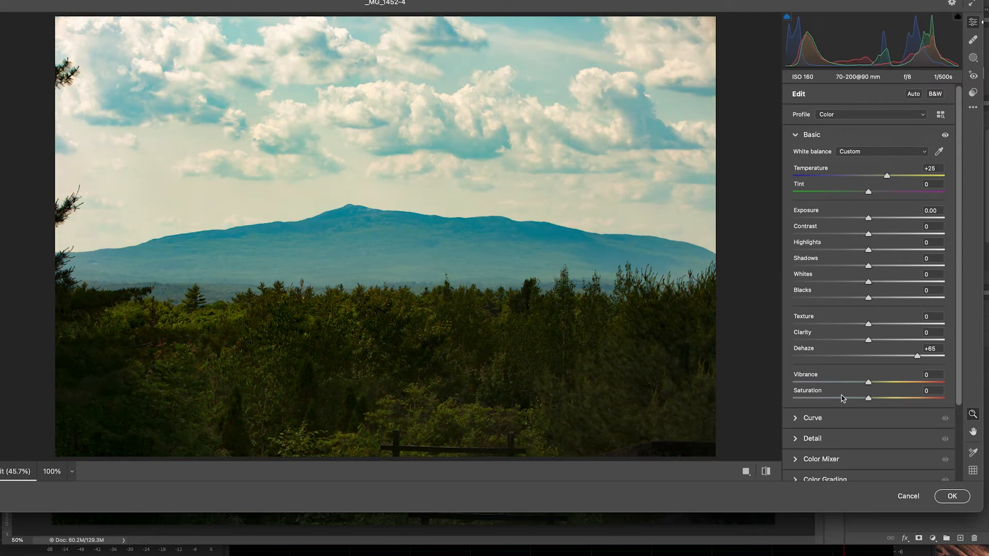
drag(868, 383, 830, 391)
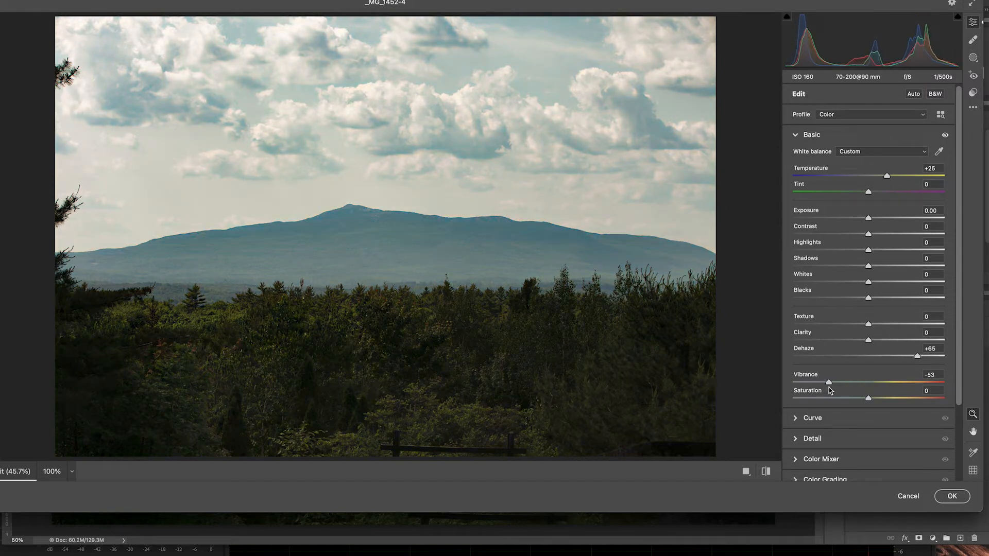
drag(869, 342, 883, 342)
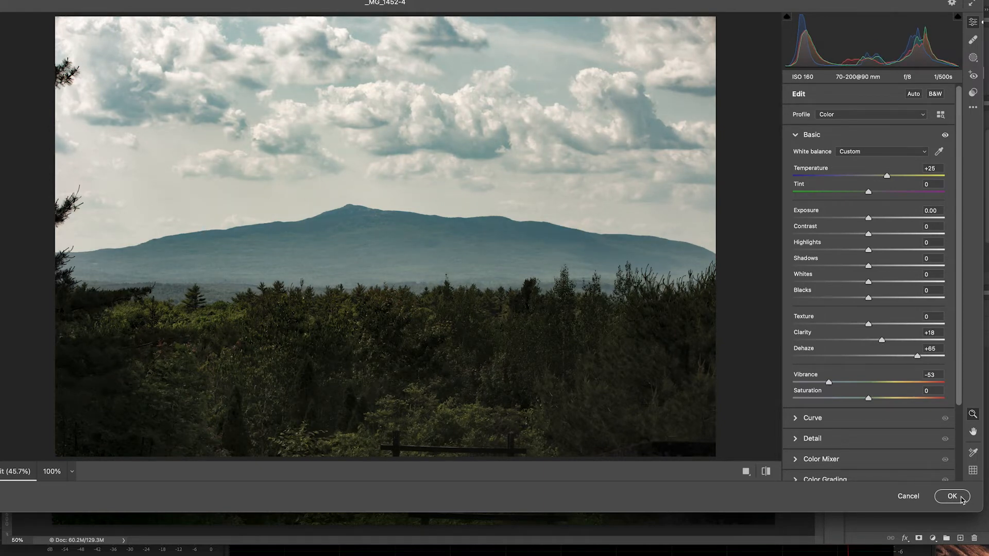
click(961, 500)
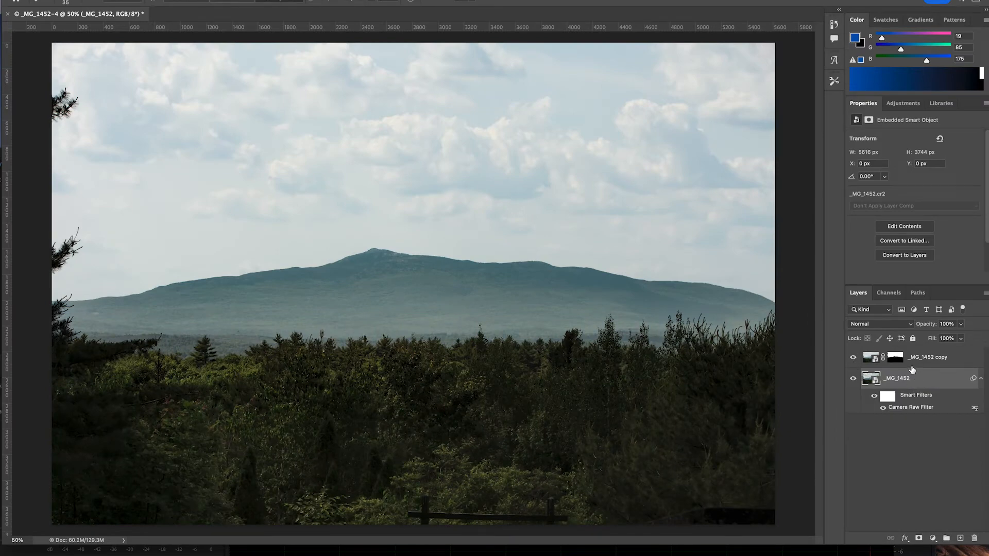
Step: Apply a Camera Raw Filter with Dehaze +27 to the _MG_1452 copy layer and feather its layer mask by 17.6 px
click(866, 359)
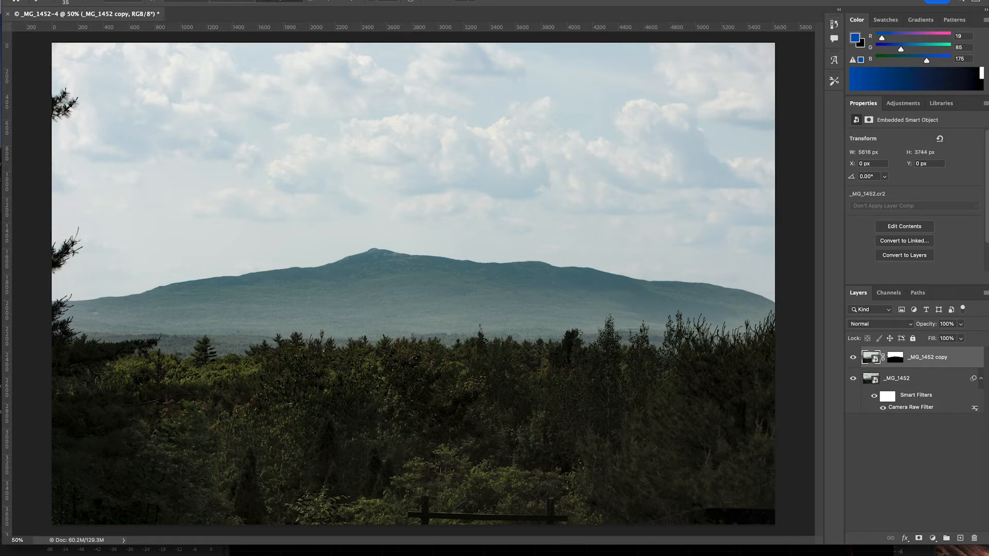
click(171, 0)
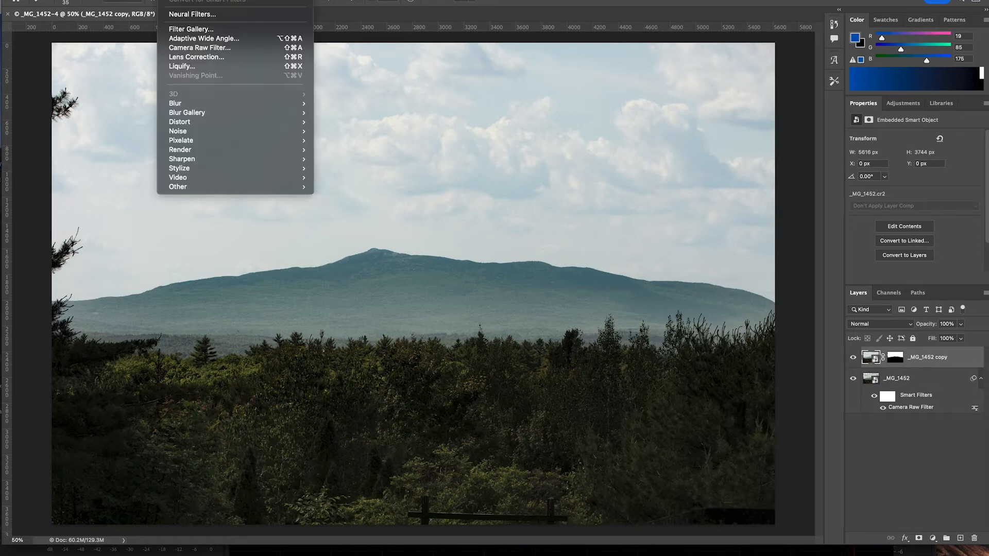
click(255, 48)
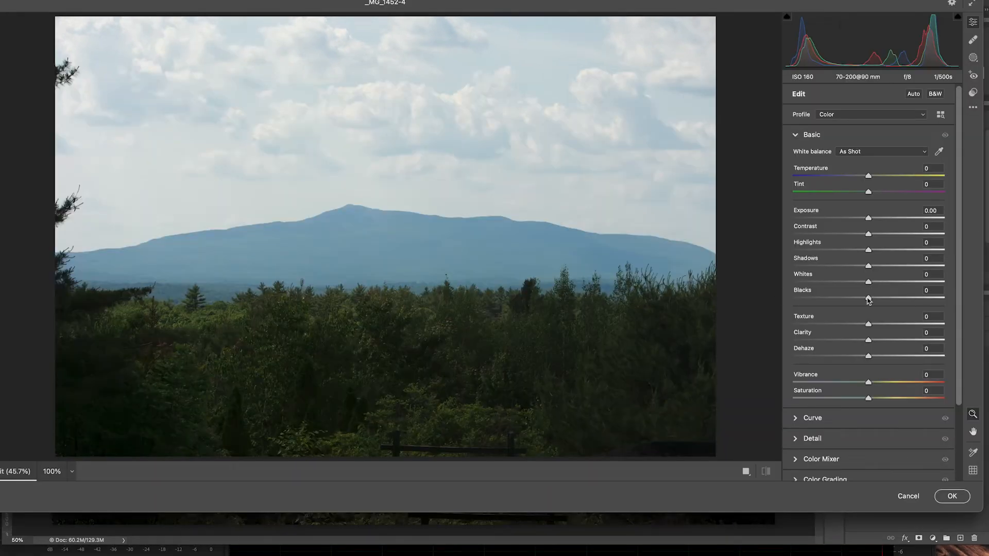
drag(868, 357, 890, 360)
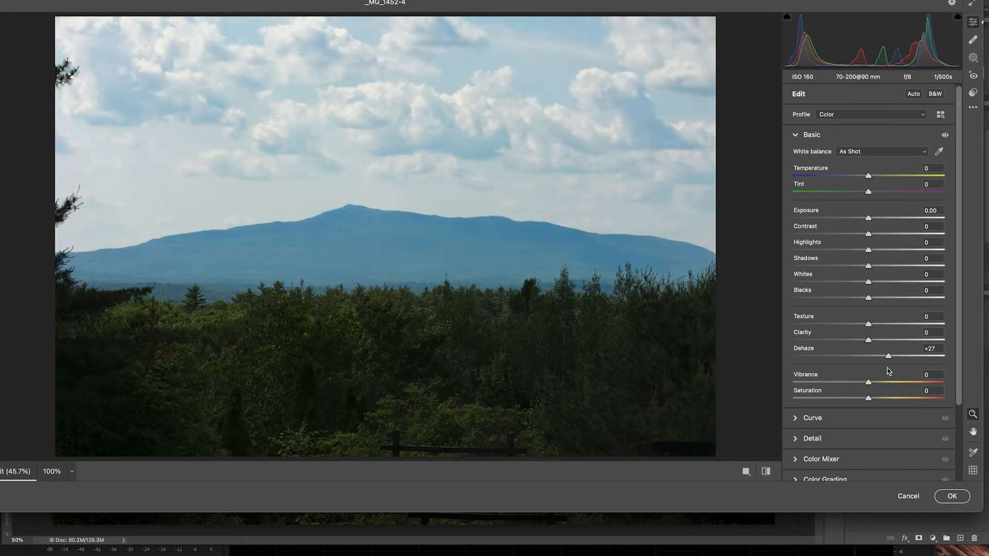
click(951, 497)
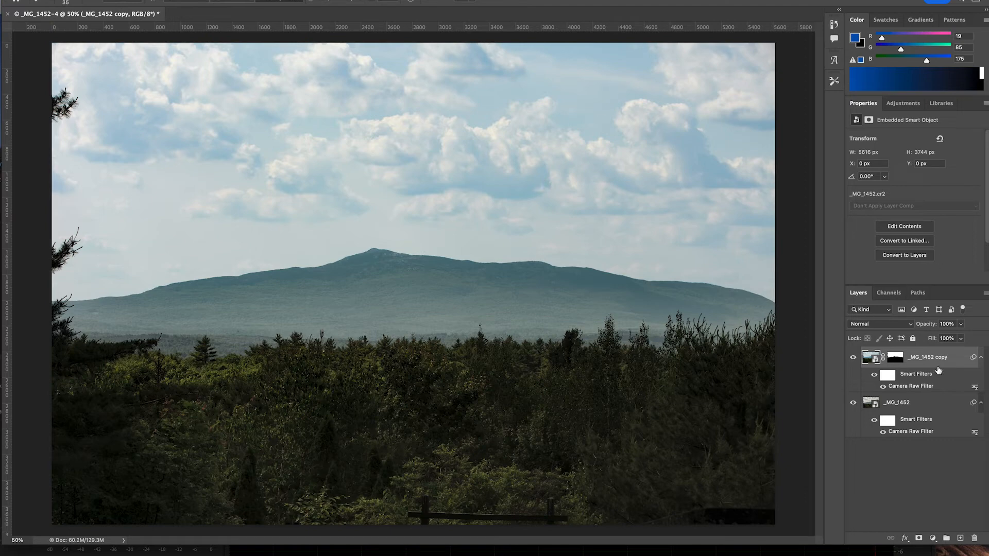
click(896, 358)
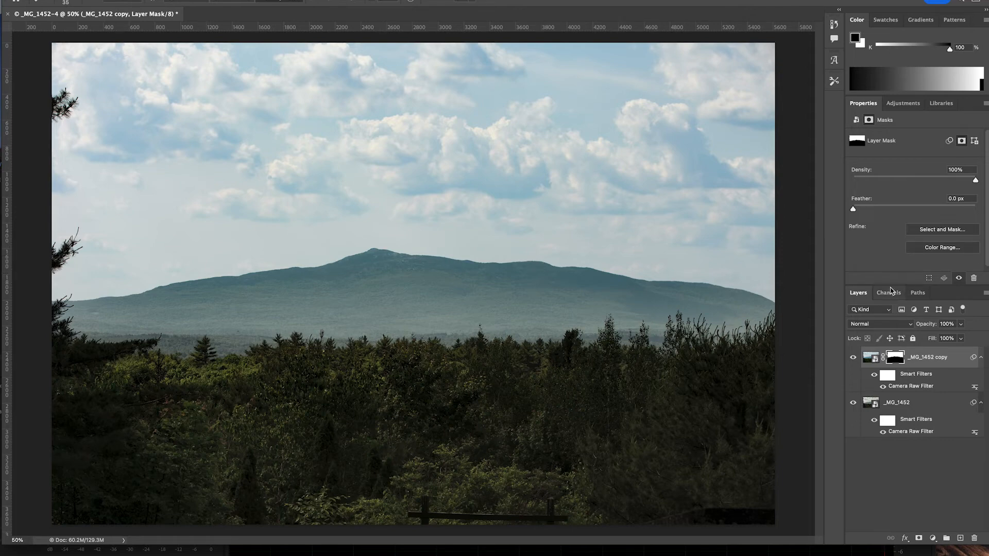
drag(853, 212, 906, 212)
Step: Crop the photo in from both sides and the bottom to cut out the left-edge branches and the foreground fence
key(c)
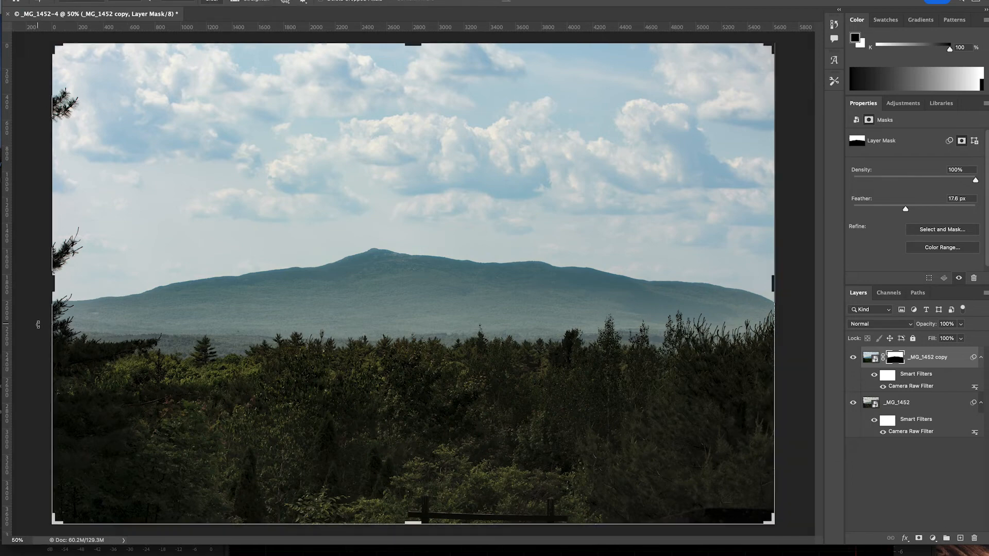
drag(52, 278, 76, 287)
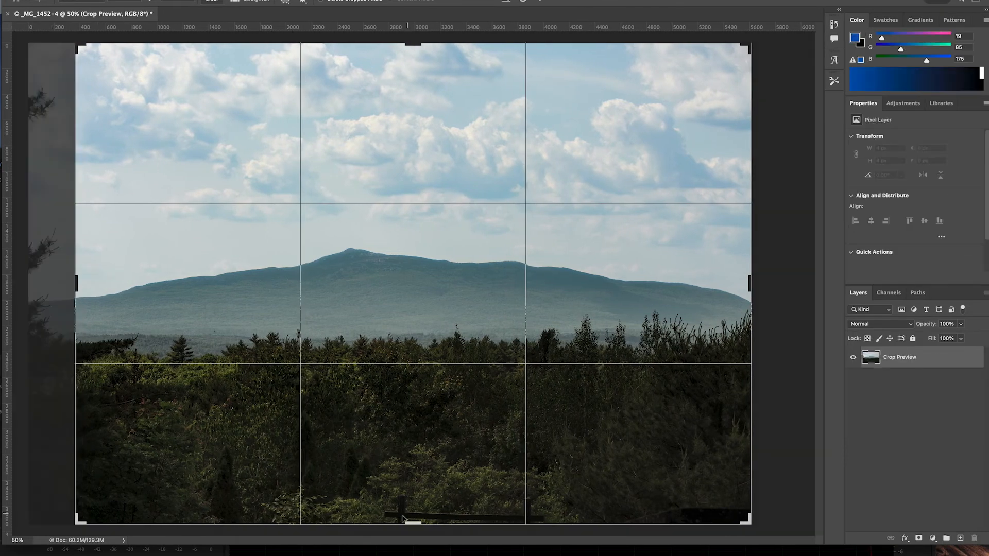
drag(413, 523, 414, 502)
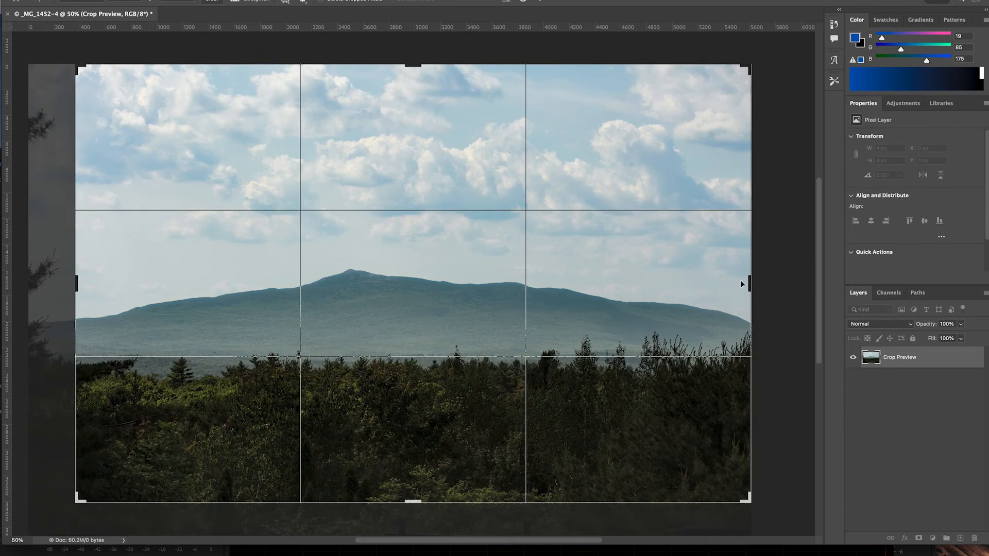
drag(751, 281, 737, 282)
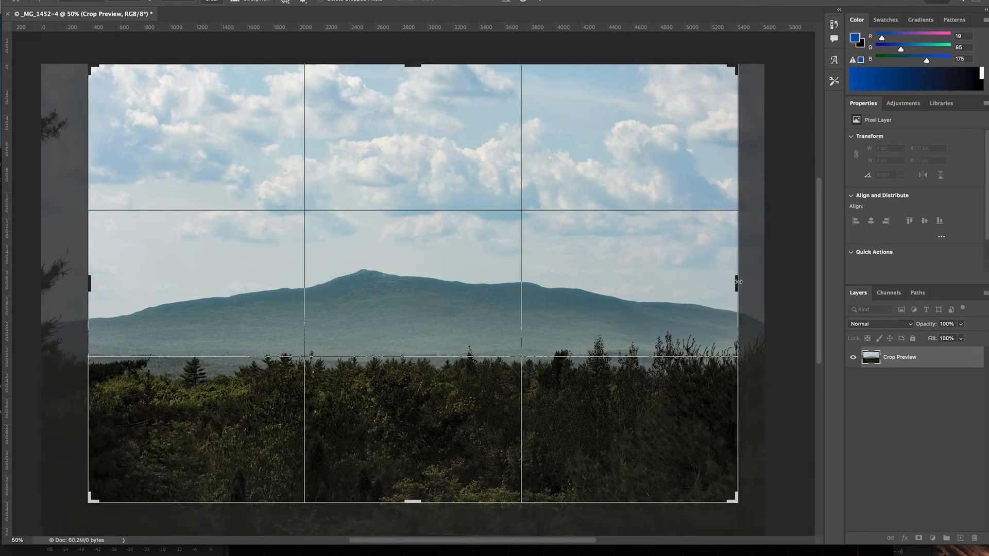
key(Return)
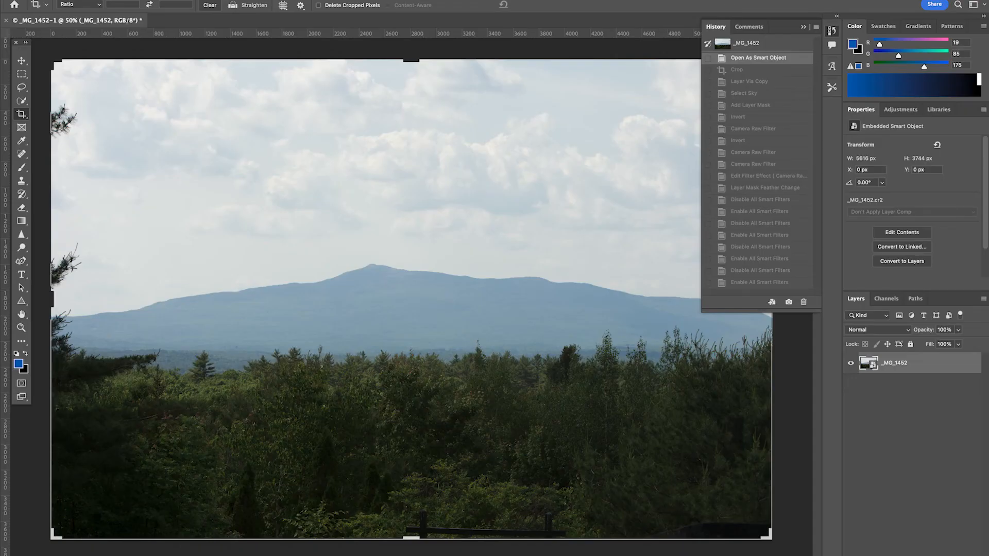
Step: Redo the history from the crop through the layer copy, sky selection, layer mask and first mask inversion
key(shift+super+z)
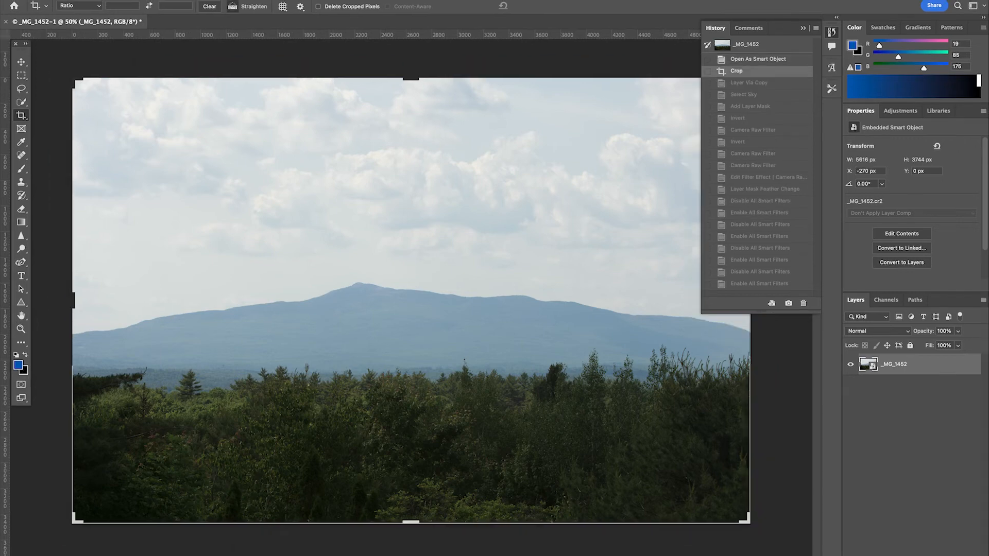
key(shift+super+z)
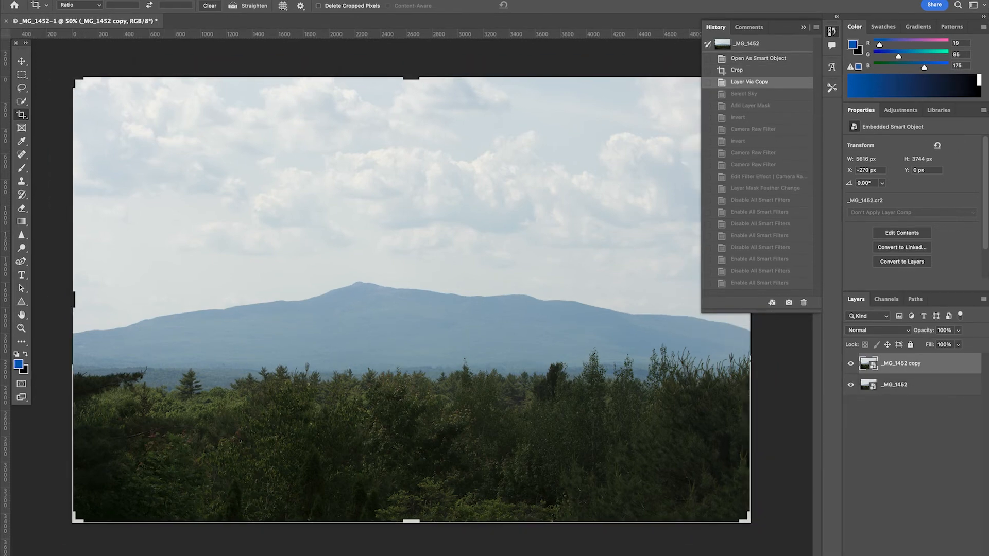
key(shift+super+z)
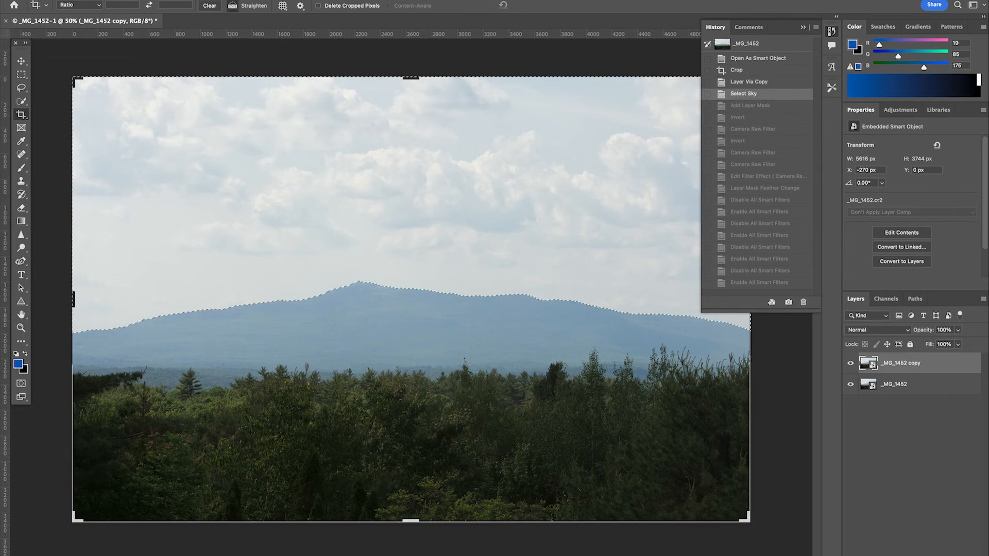
key(shift+super+z)
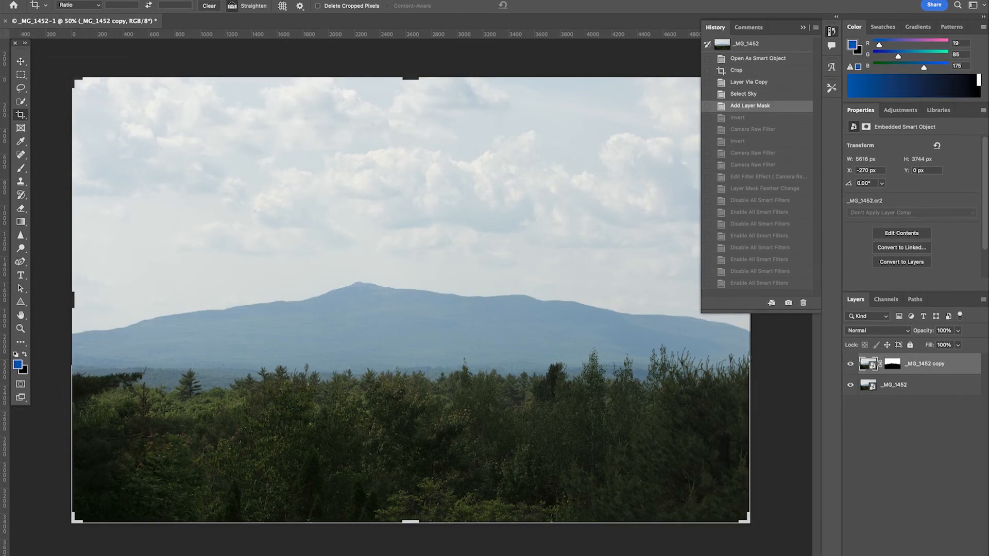
key(shift+super+z)
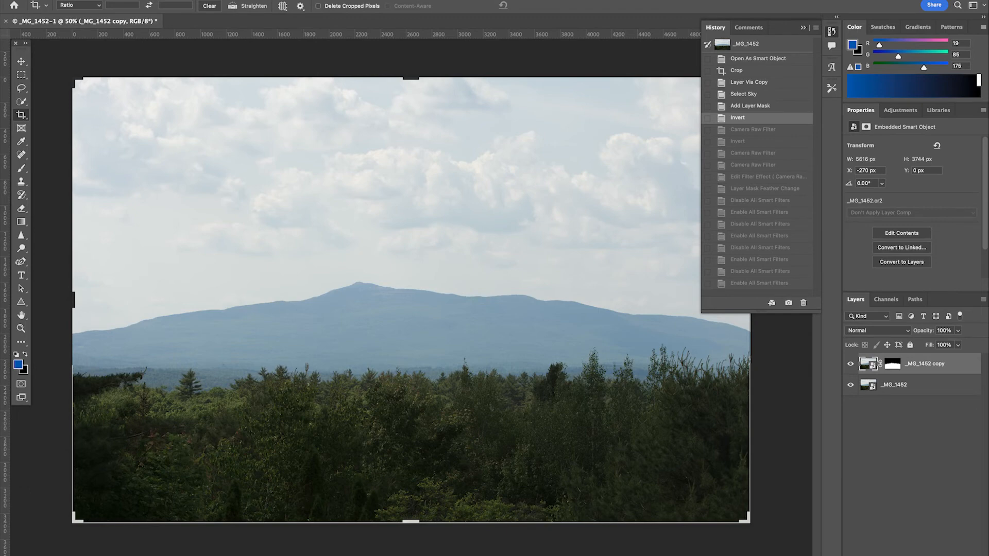
Step: Redo the Camera Raw filters, the second mask inversion, the filter edit and the layer mask feather change
key(shift+super+z)
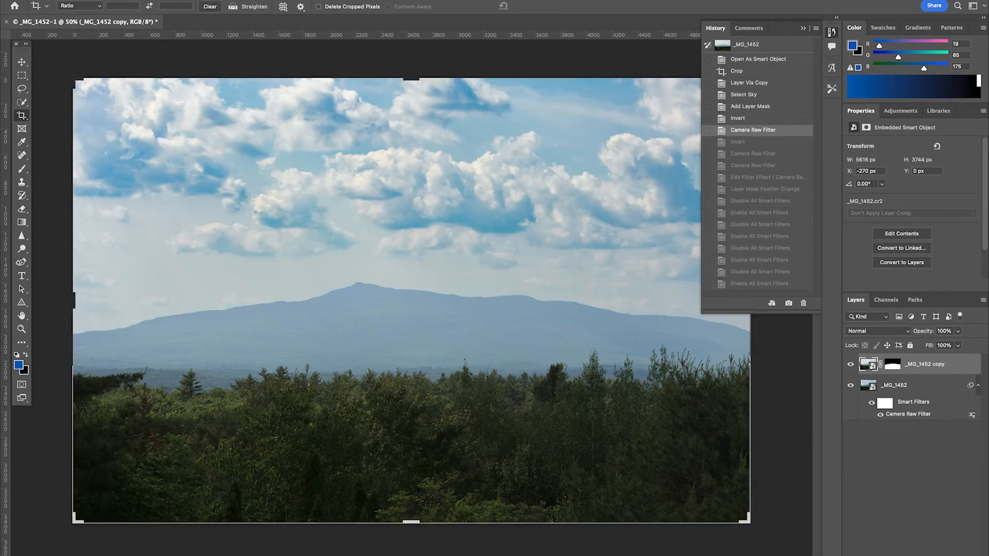
key(shift+super+z)
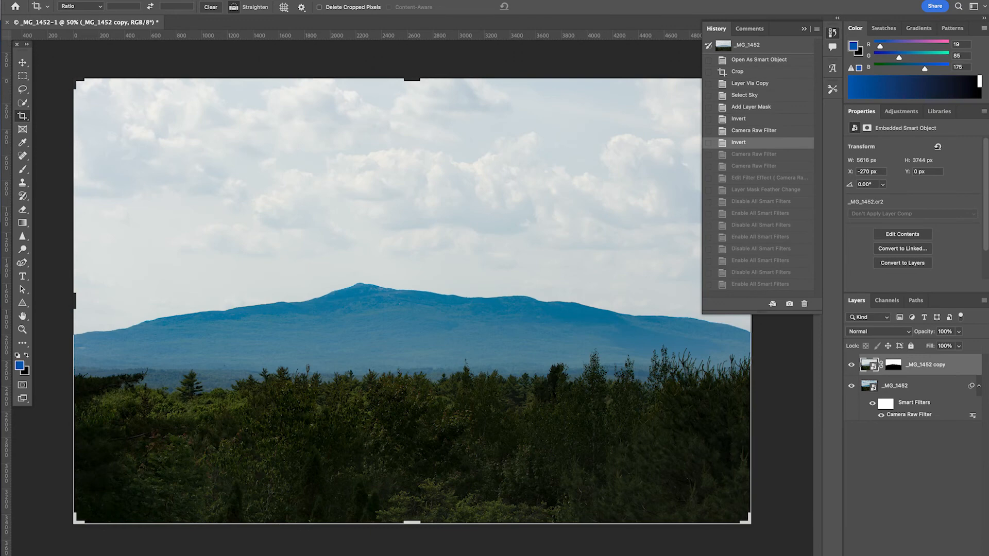
key(shift+super+z)
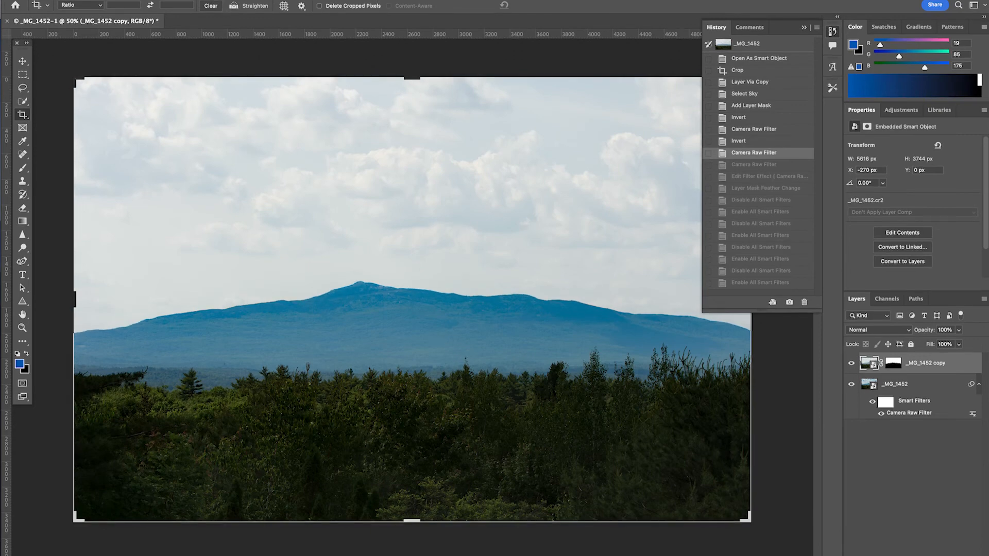
key(shift+super+z)
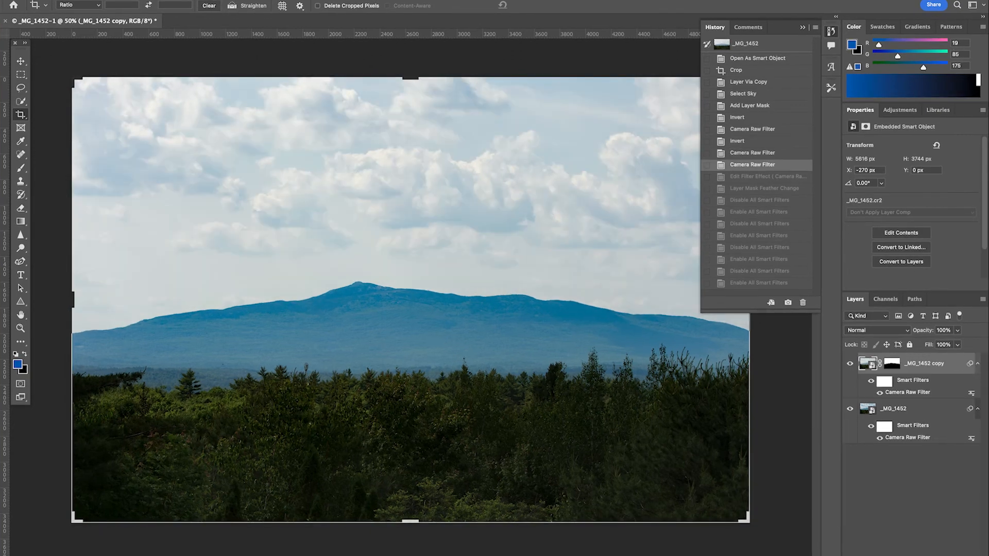
key(shift+super+z)
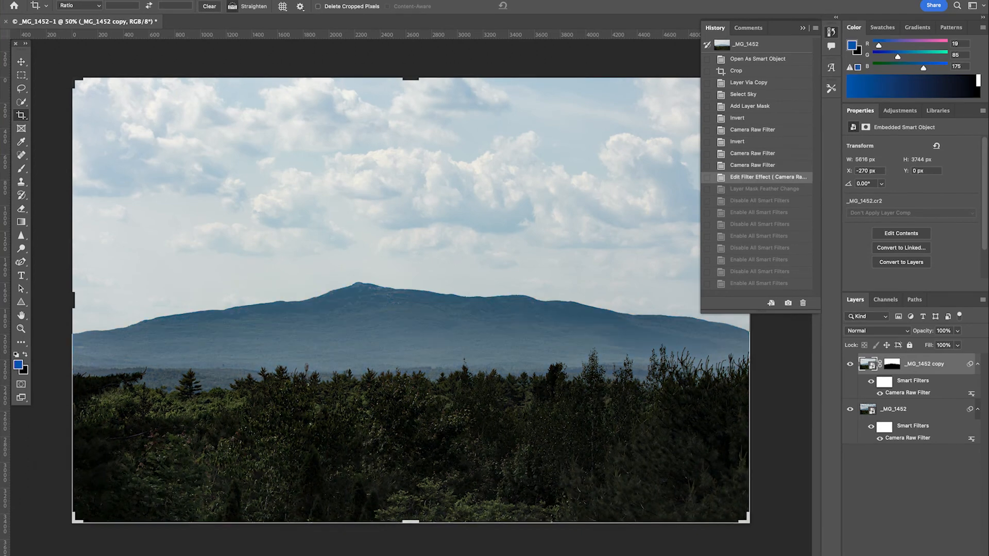
key(shift+super+z)
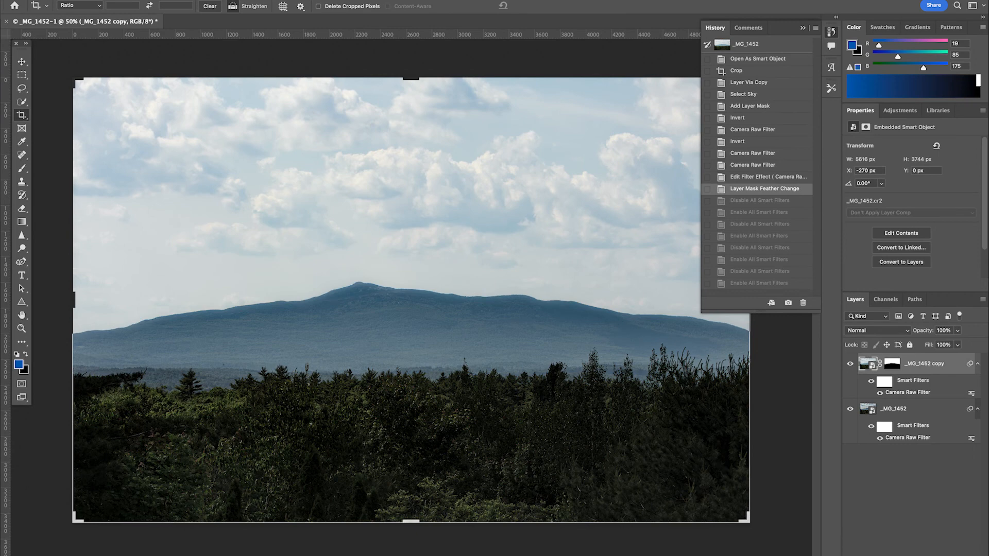
Step: Redo the smart filter toggles through the final Enable All Smart Filters state, and select the _MG_1452 copy layer's mask
key(shift+super+z)
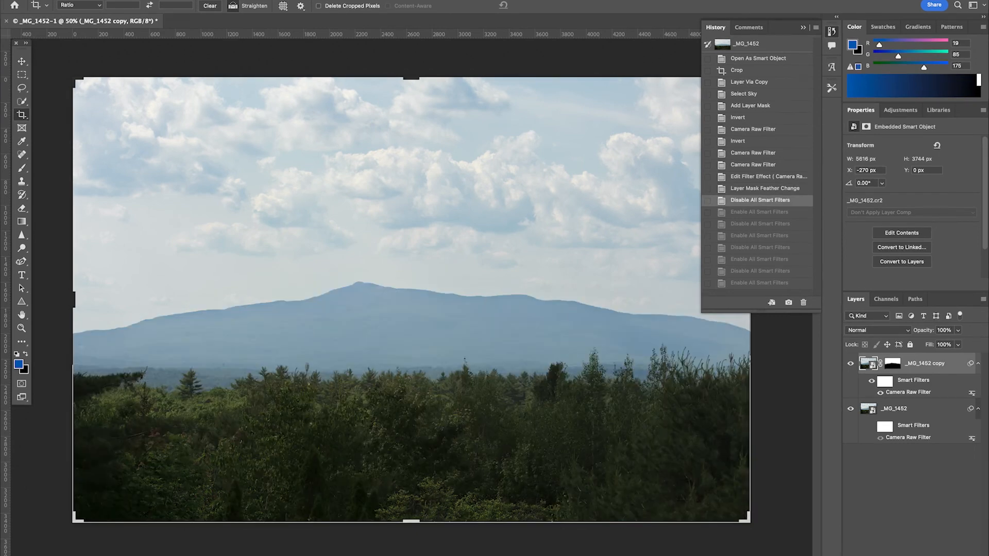
key(shift+super+z)
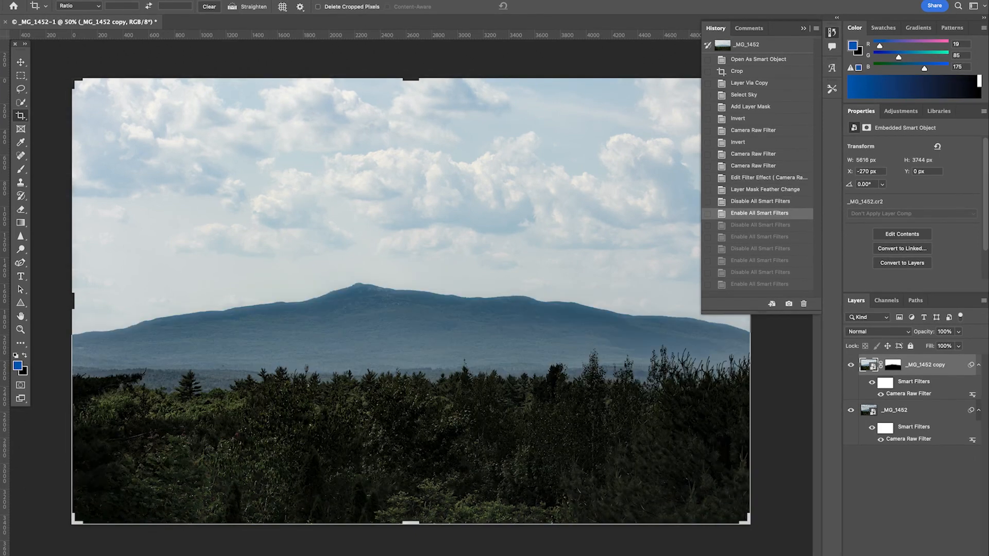
key(shift+super+z)
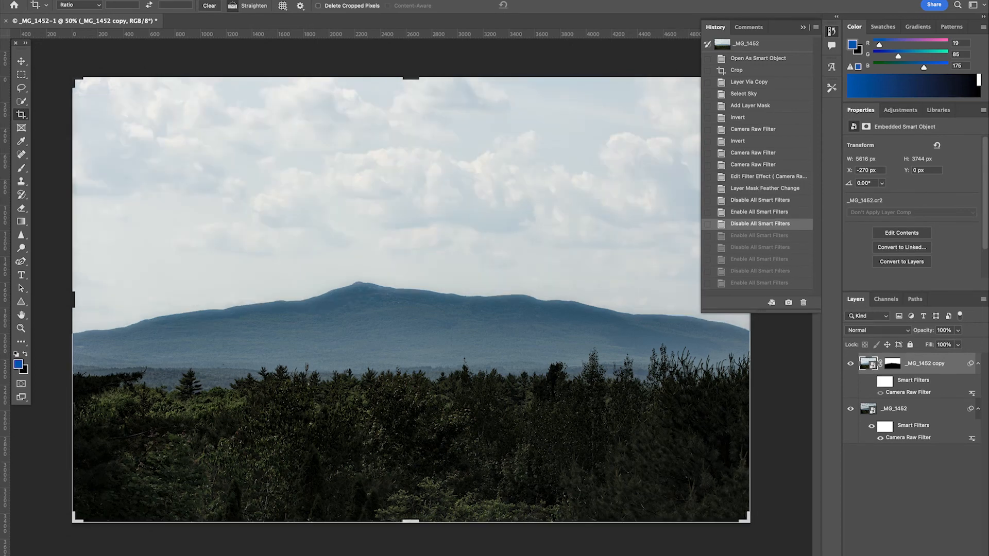
key(shift+super+z)
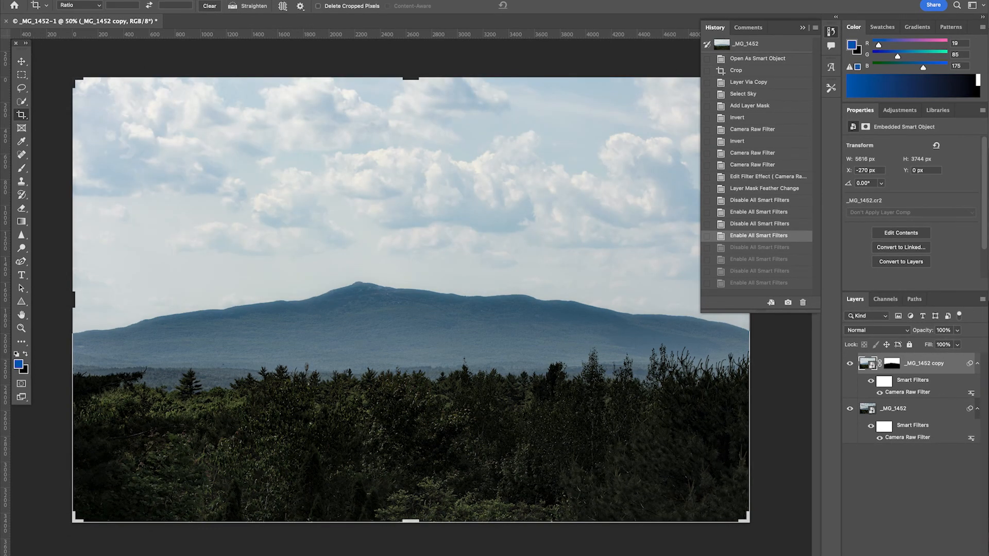
key(shift+super+z)
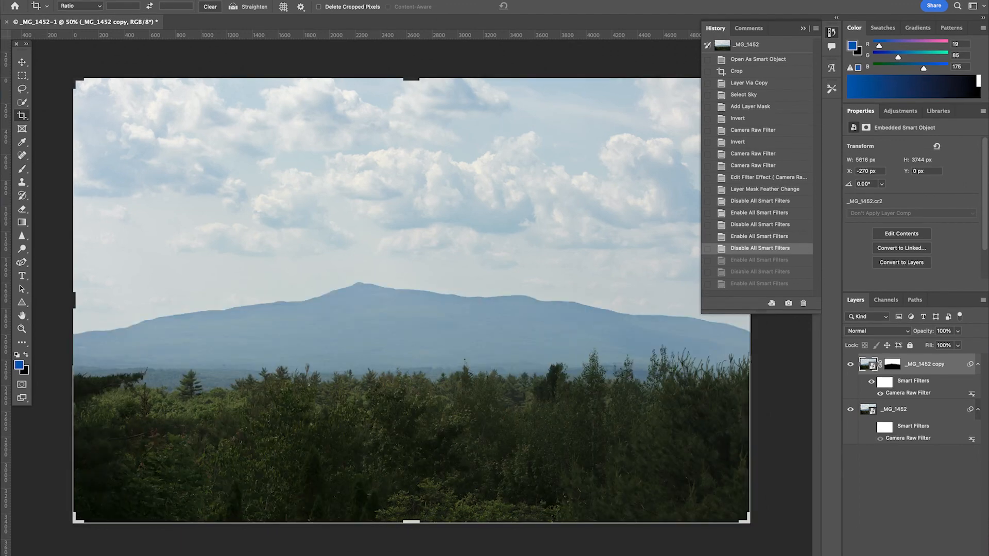
key(shift+super+z)
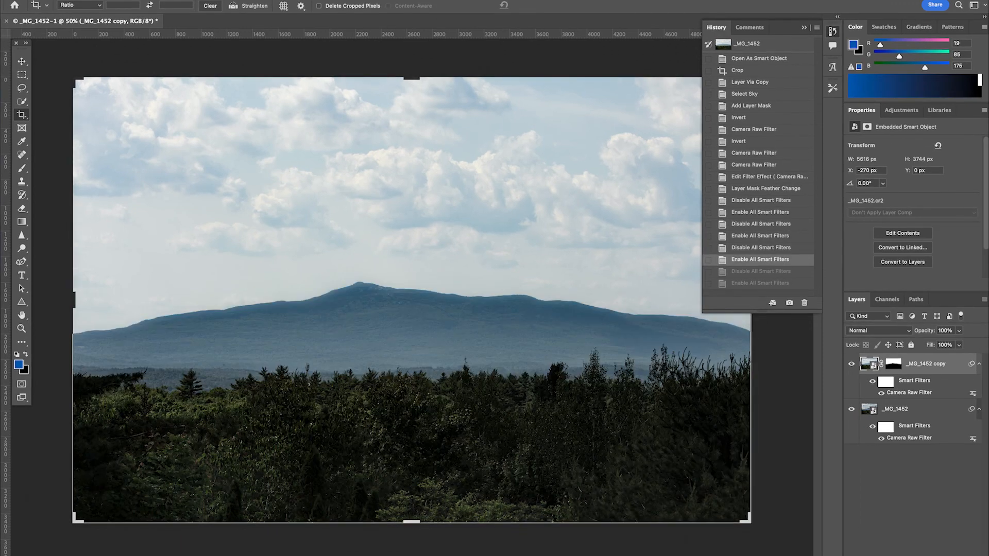
key(shift+super+z)
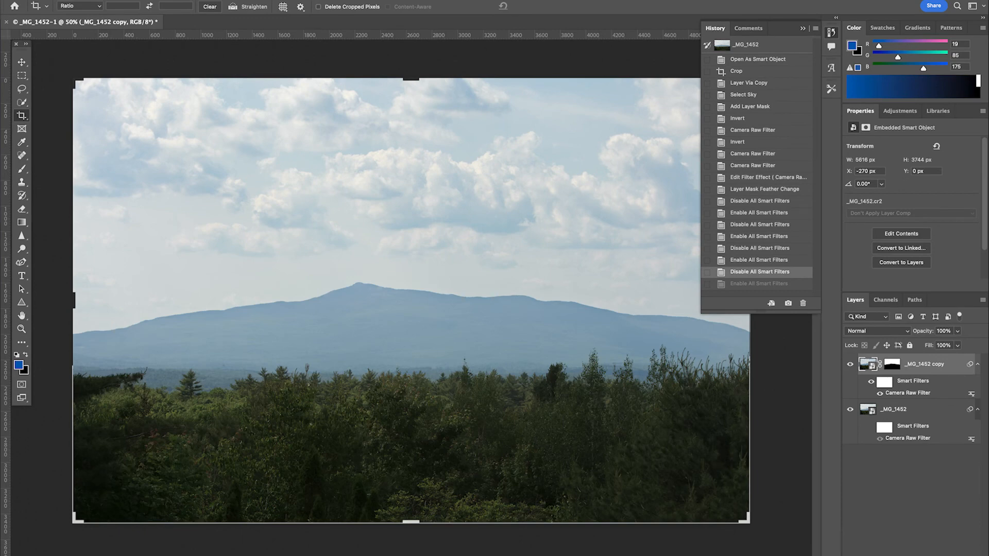
key(shift+super+z)
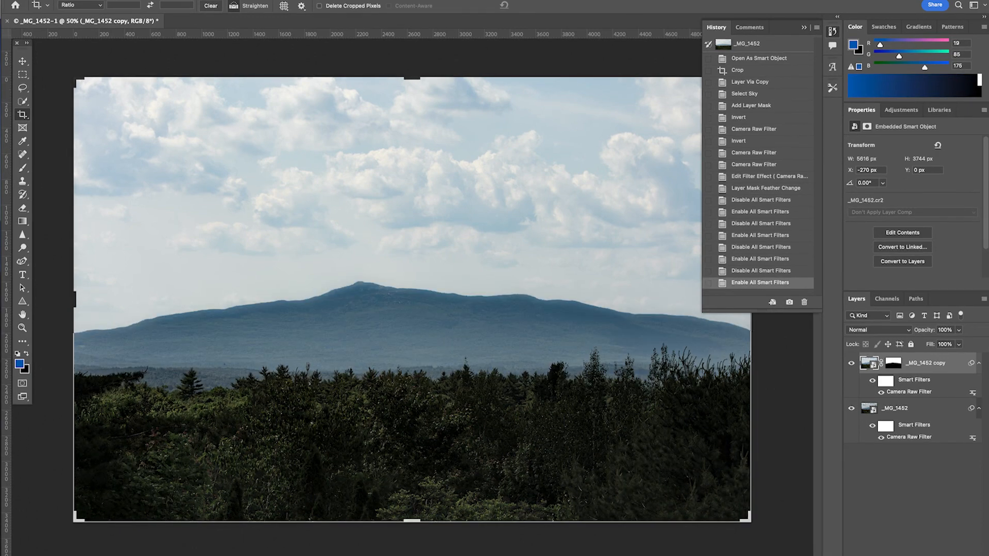
click(886, 364)
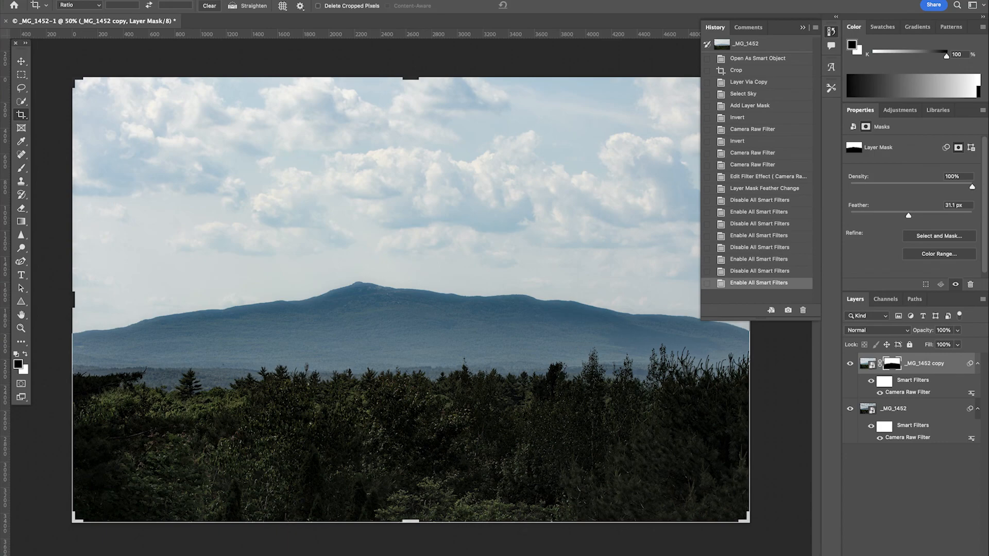